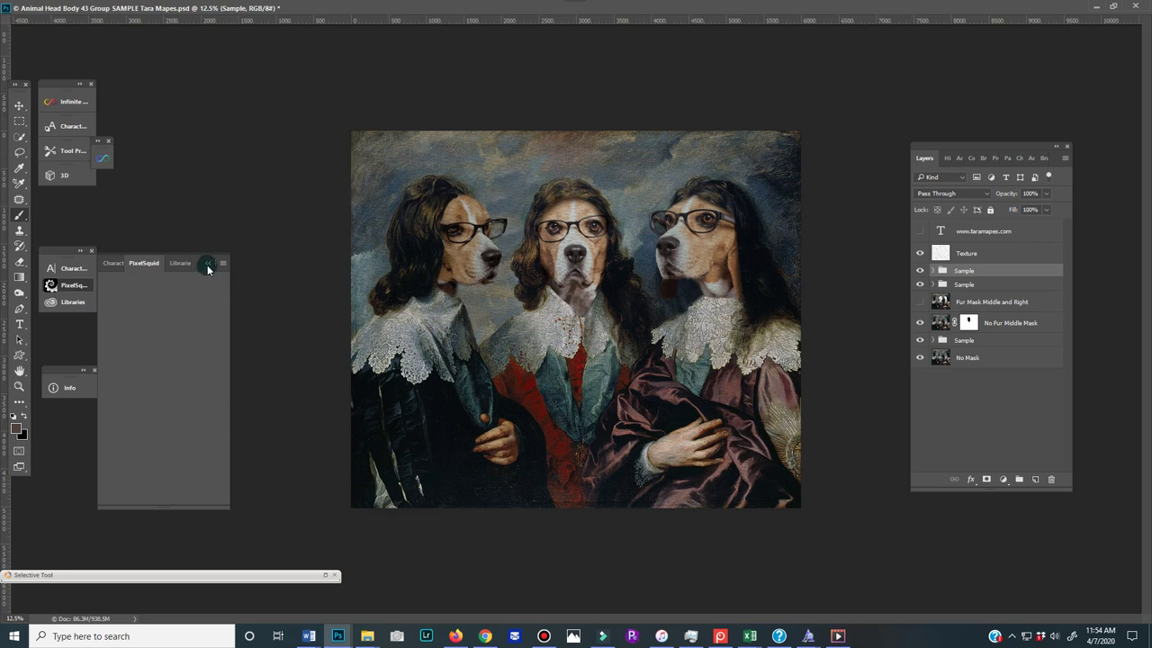
- Collapse the expanded PixelSquid and Libraries panel group down to its icons
{"action": "left_click", "coordinate": [208, 264]}
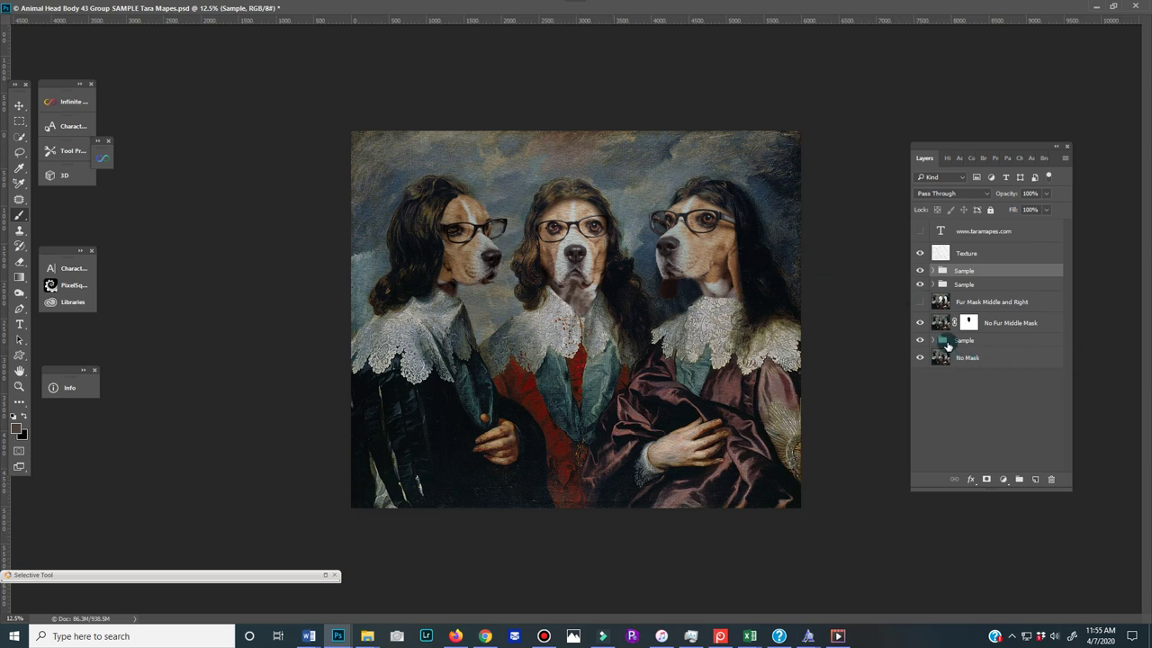
- Turn on Fur Mask Middle and Right, then hide both Sample groups and the No Mask layer
{"action": "left_click", "coordinate": [921, 302]}
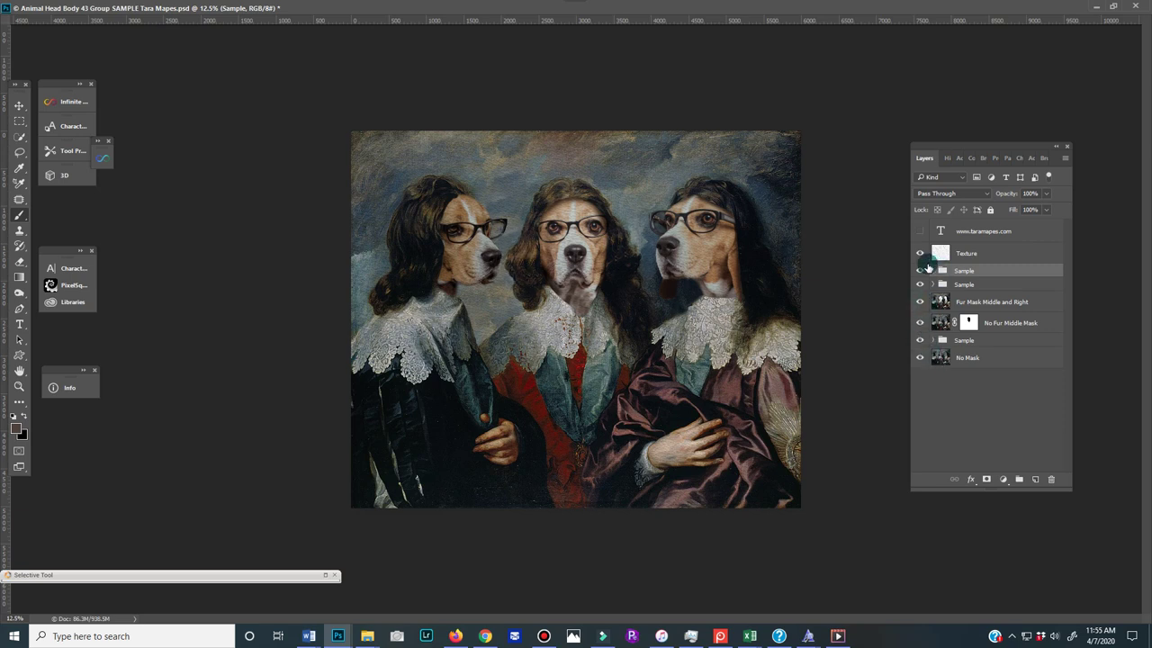
{"action": "left_click_drag", "start_coordinate": [920, 270], "coordinate": [920, 303]}
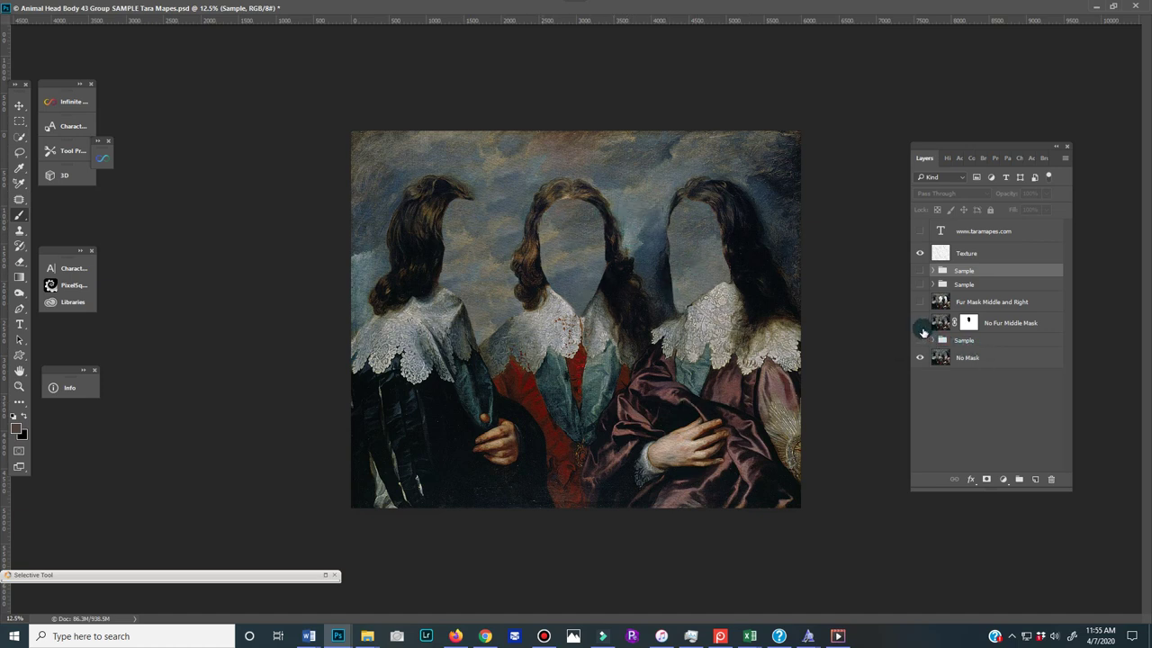
{"action": "left_click", "coordinate": [920, 357]}
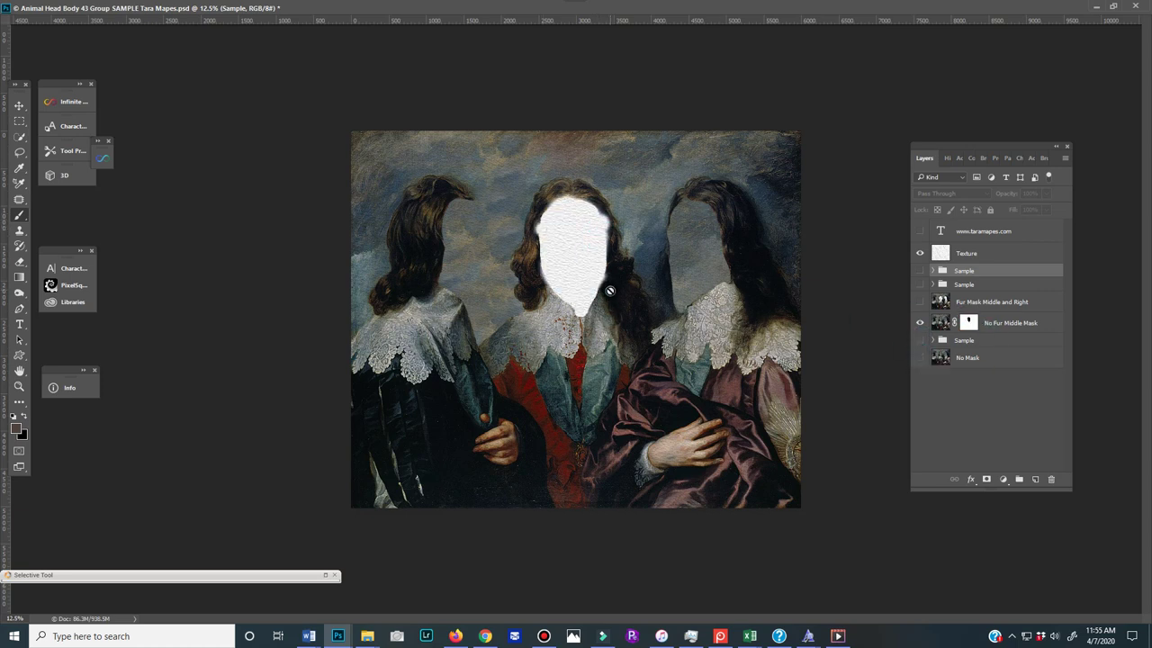
- Compare the middle beagle head with and without the Fur Mask Middle and Right layer
{"action": "left_click", "coordinate": [920, 302]}
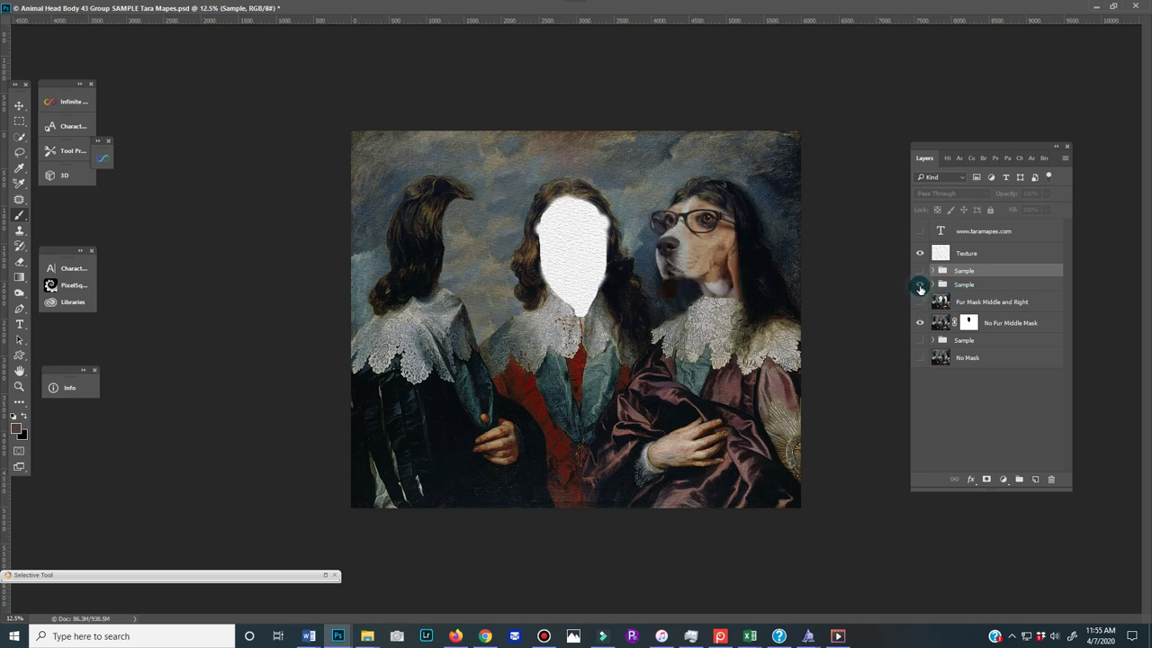
{"action": "left_click", "coordinate": [920, 303]}
{"action": "left_click", "coordinate": [920, 341]}
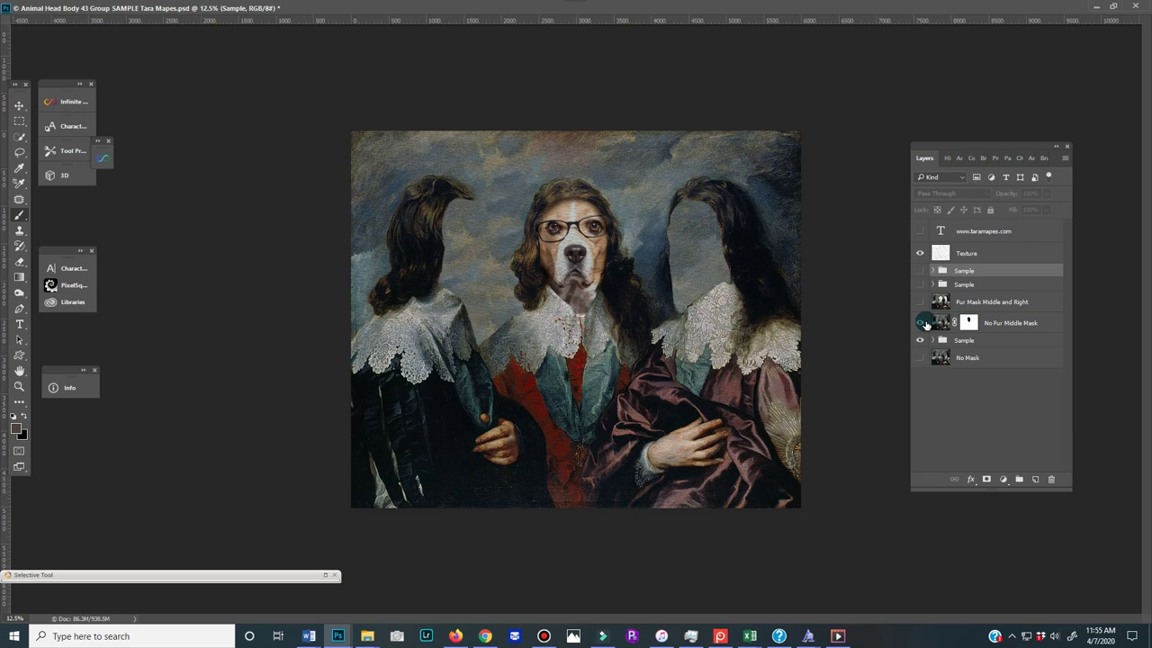
{"action": "left_click", "coordinate": [920, 303]}
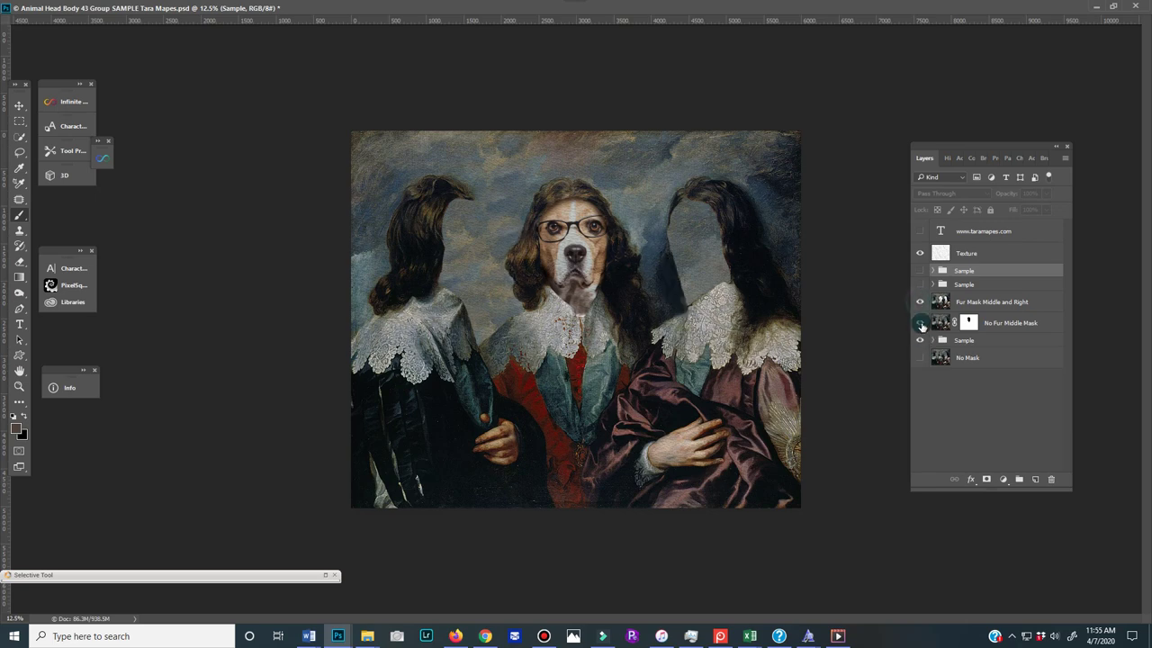
{"action": "left_click", "coordinate": [921, 340]}
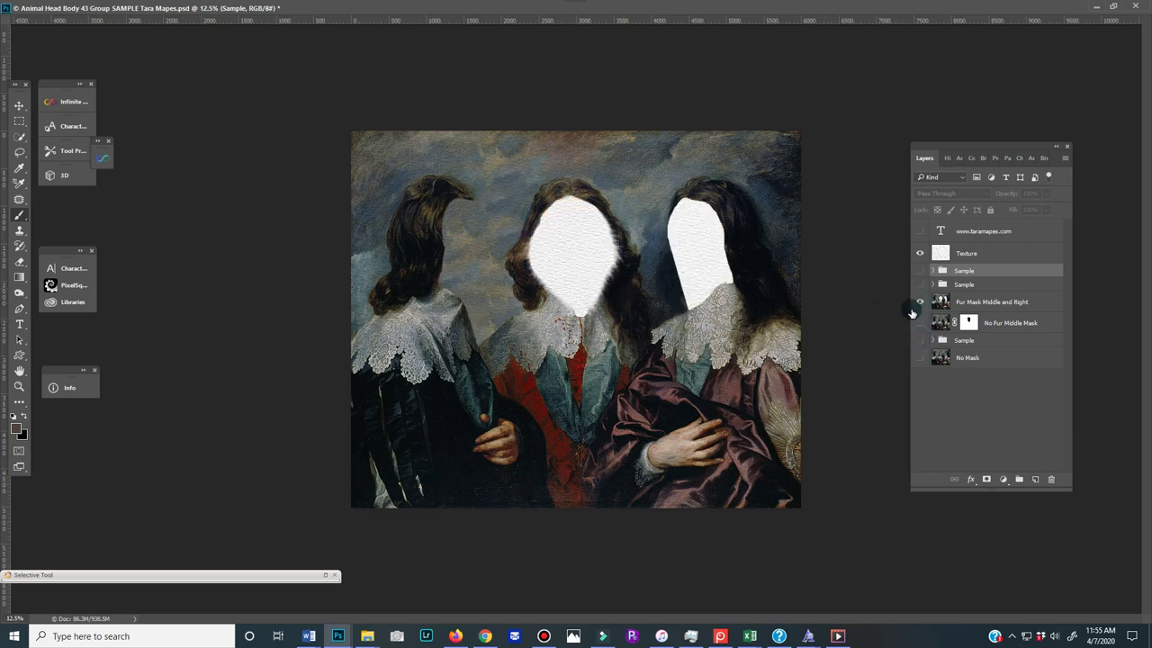
{"action": "left_click_drag", "start_coordinate": [916, 304], "coordinate": [920, 322]}
- Show the middle beagle head over Fur Mask Middle and Right, with No Fur Middle Mask hidden
{"action": "left_click", "coordinate": [919, 322]}
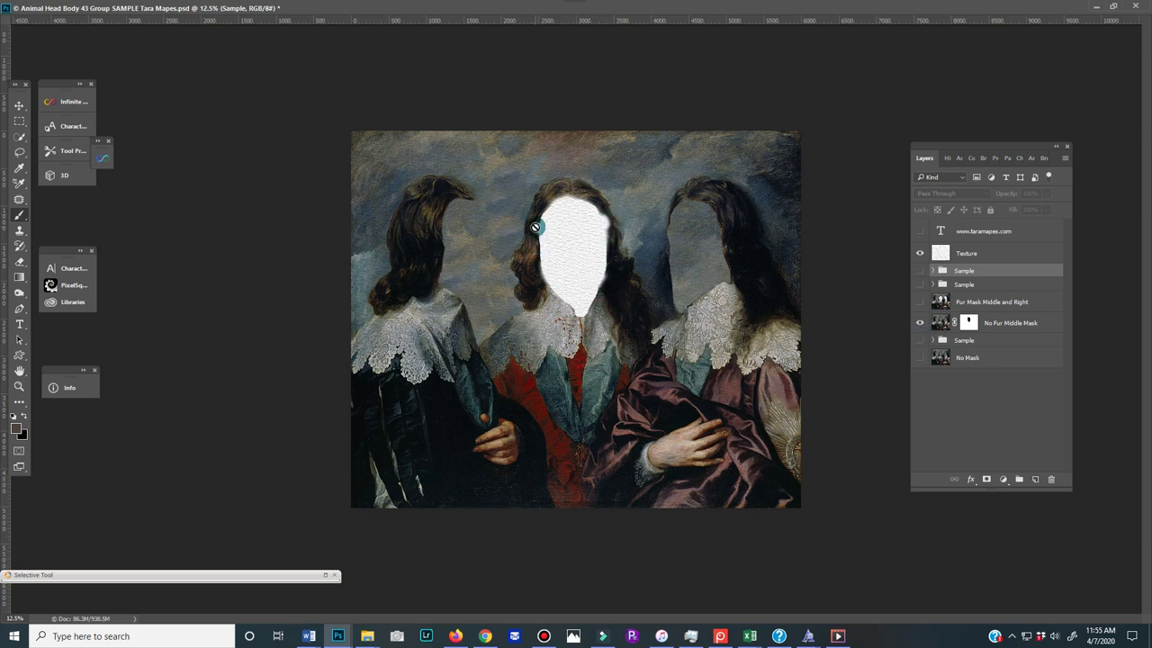
{"action": "left_click", "coordinate": [920, 341]}
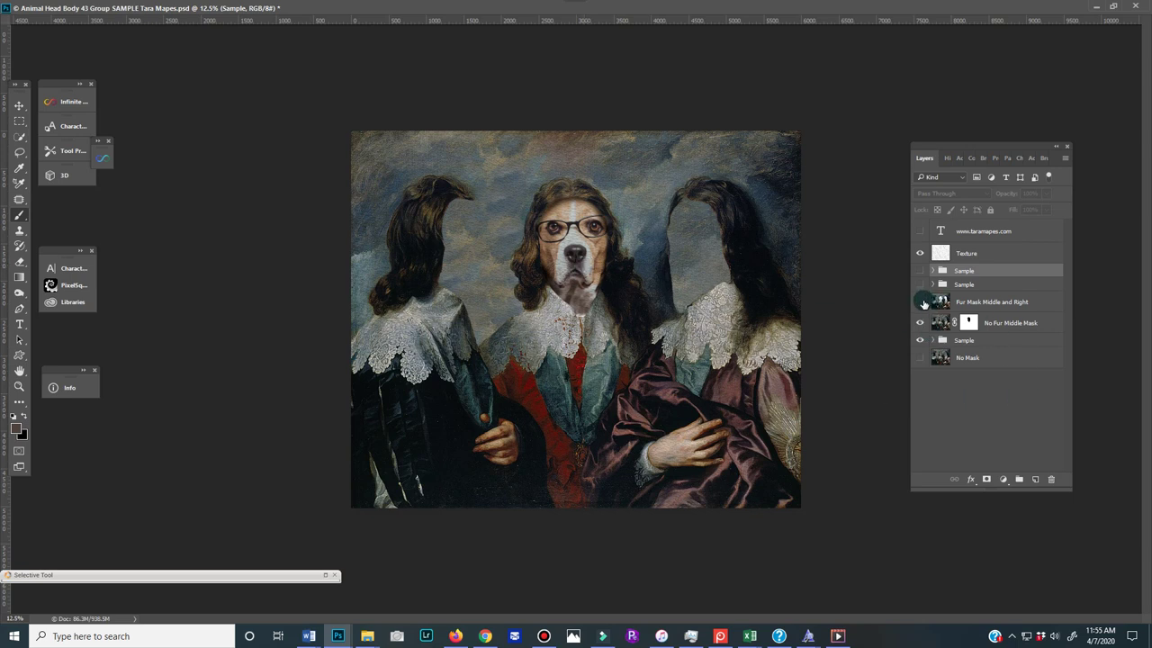
{"action": "left_click", "coordinate": [920, 302]}
{"action": "left_click", "coordinate": [922, 340]}
{"action": "left_click", "coordinate": [920, 326]}
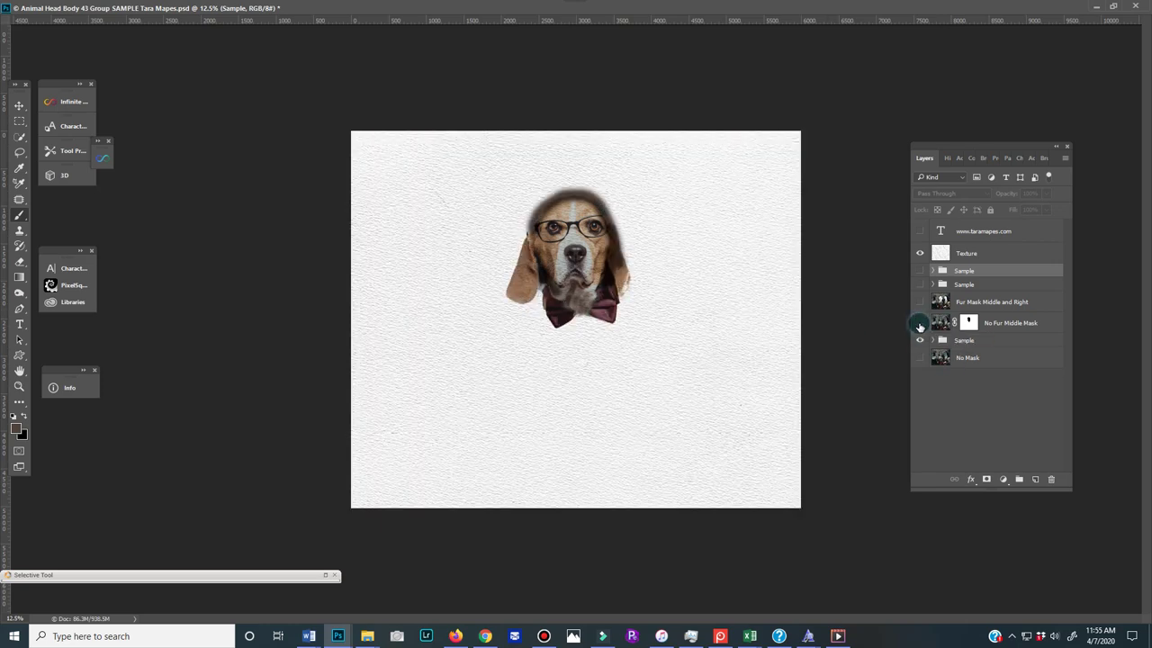
{"action": "left_click", "coordinate": [920, 303]}
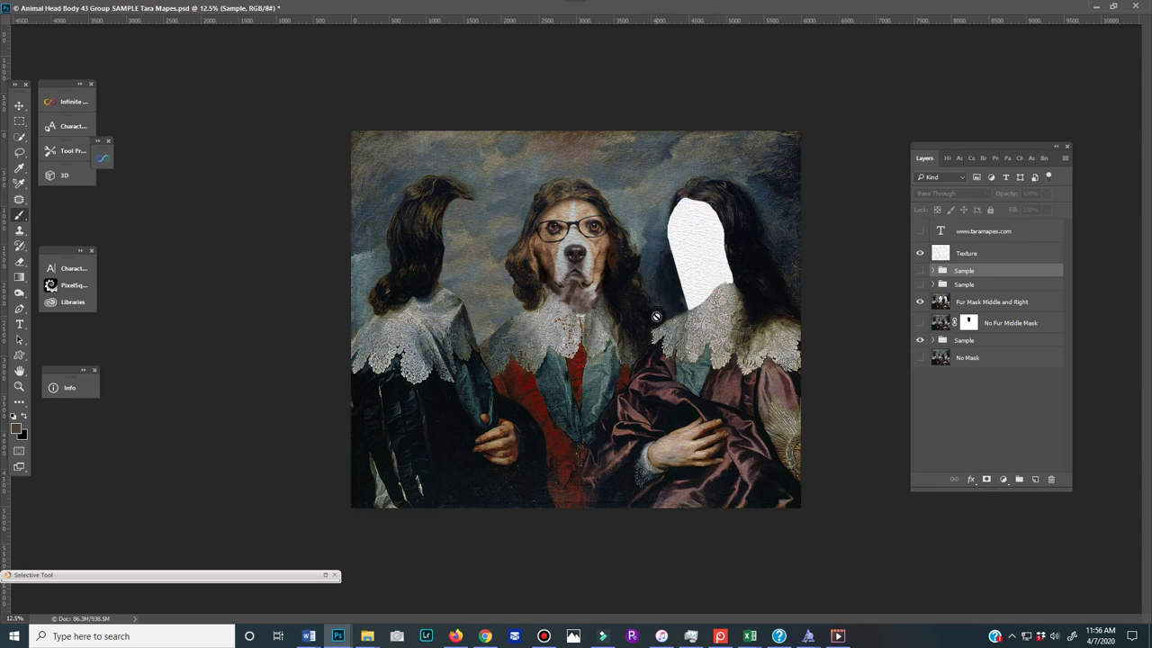
- Trial-clone dark hair over the right figure's white face on Fur Mask Middle and Right, then undo it
{"action": "key", "text": "s"}
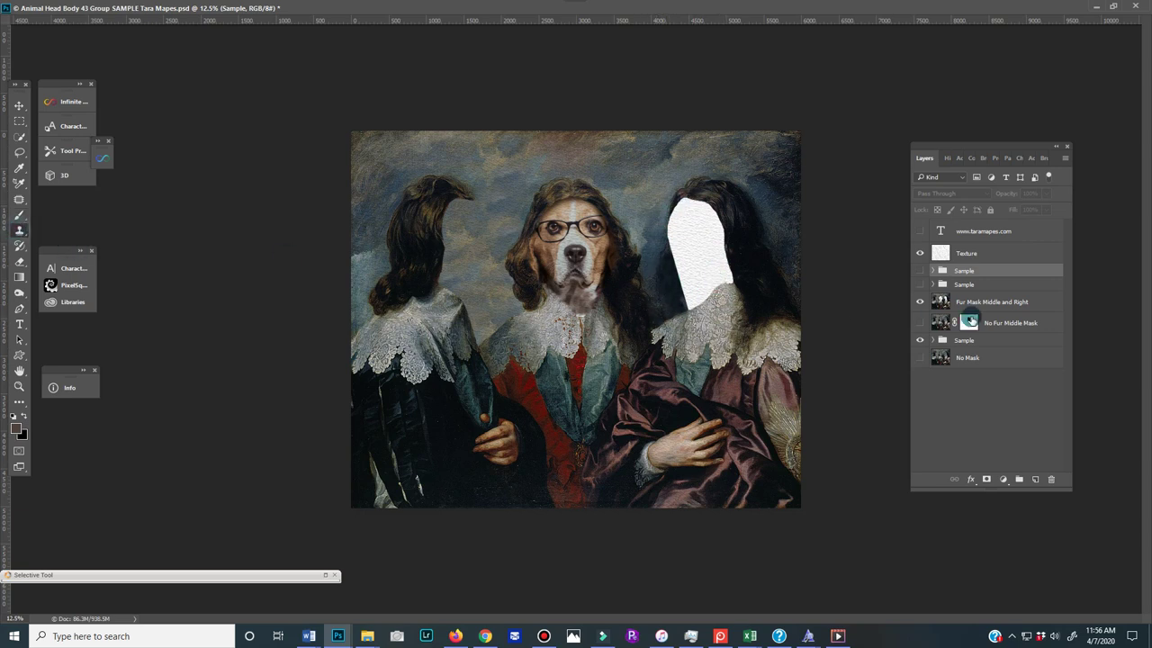
{"action": "left_click", "coordinate": [666, 286], "text": "alt"}
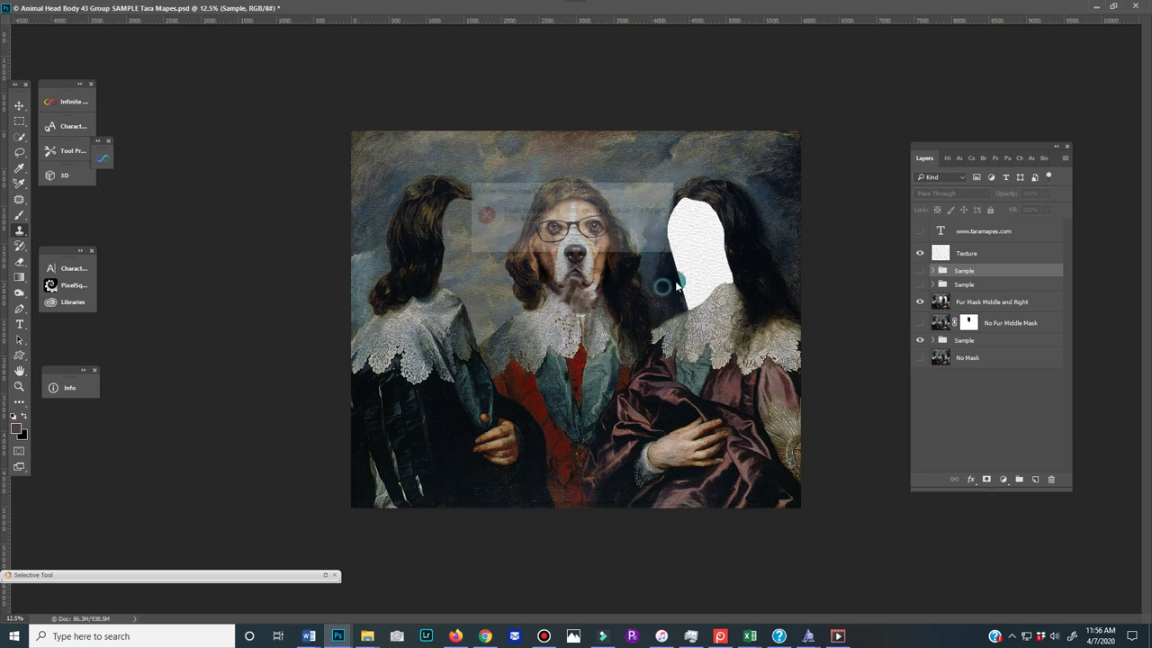
{"action": "left_click", "coordinate": [574, 240]}
{"action": "left_click", "coordinate": [938, 303]}
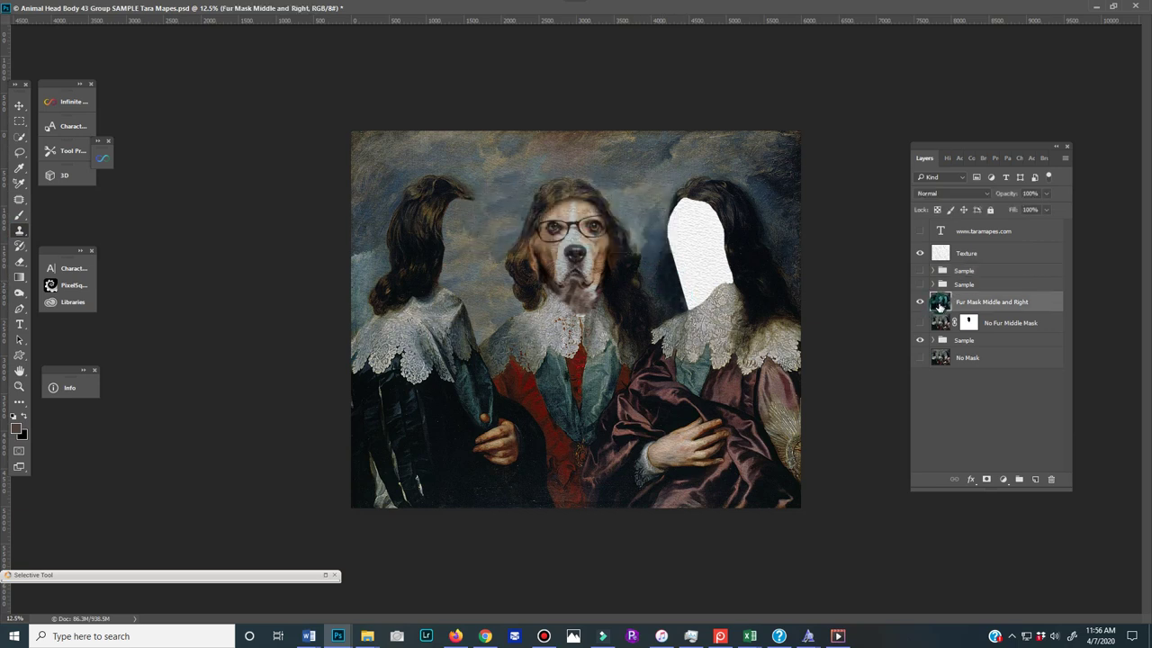
{"action": "mouse_move", "coordinate": [671, 290]}
{"action": "left_mouse_down"}
{"action": "mouse_move", "coordinate": [695, 273]}
{"action": "mouse_move", "coordinate": [688, 295]}
{"action": "left_mouse_up"}
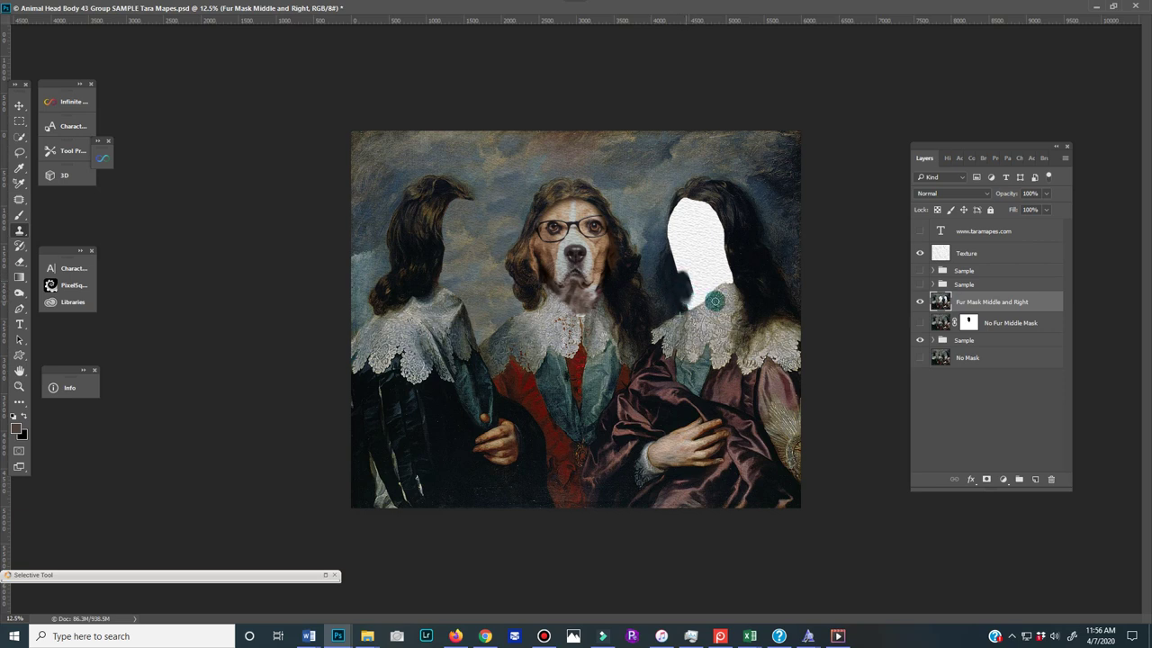
{"action": "key", "text": "ctrl+z"}
{"action": "key", "text": "ctrl+z"}
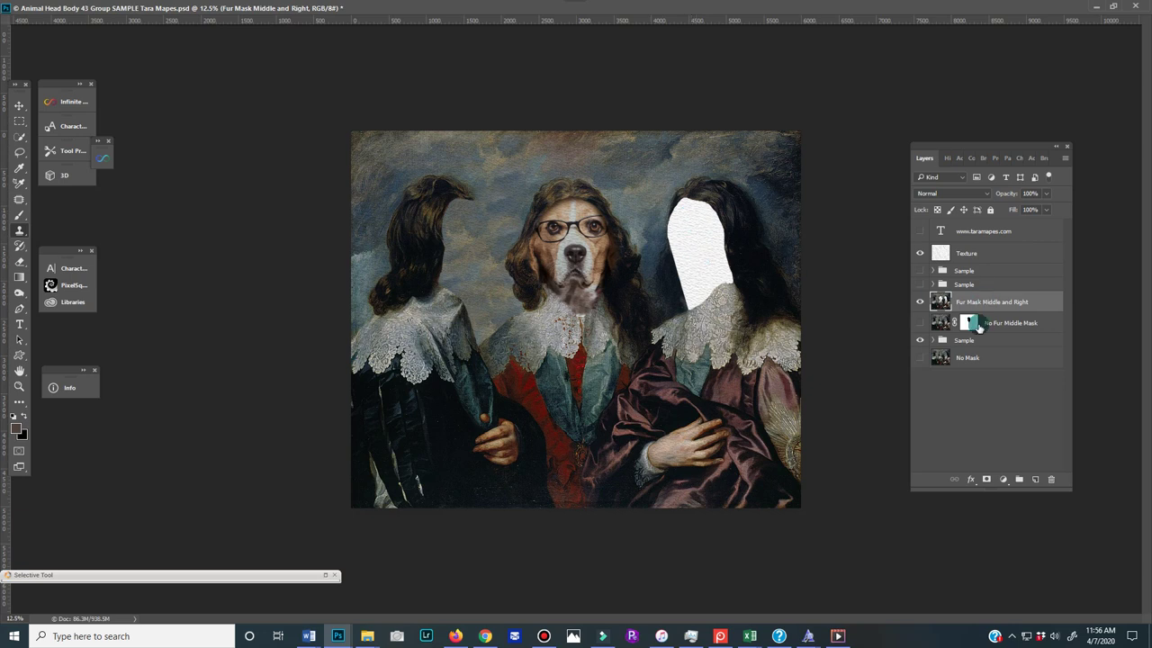
- Show the right beagle head together with the No Fur Middle Mask layer
{"action": "left_click", "coordinate": [920, 322]}
{"action": "left_click", "coordinate": [920, 322]}
{"action": "left_click", "coordinate": [919, 285]}
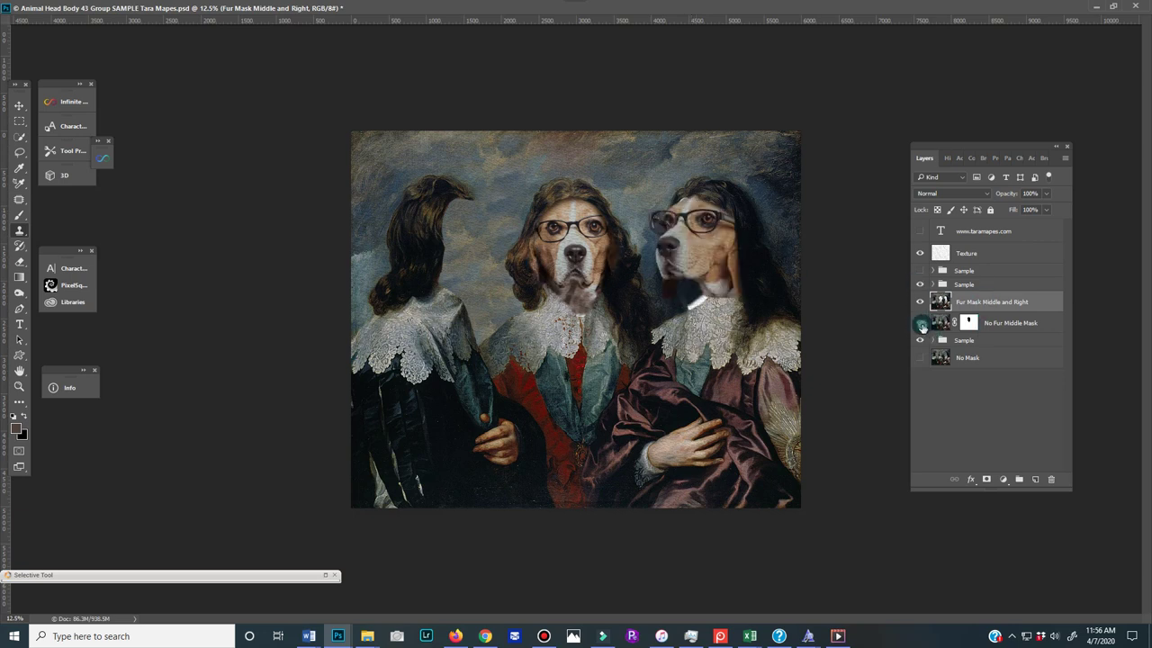
{"action": "left_click", "coordinate": [919, 322]}
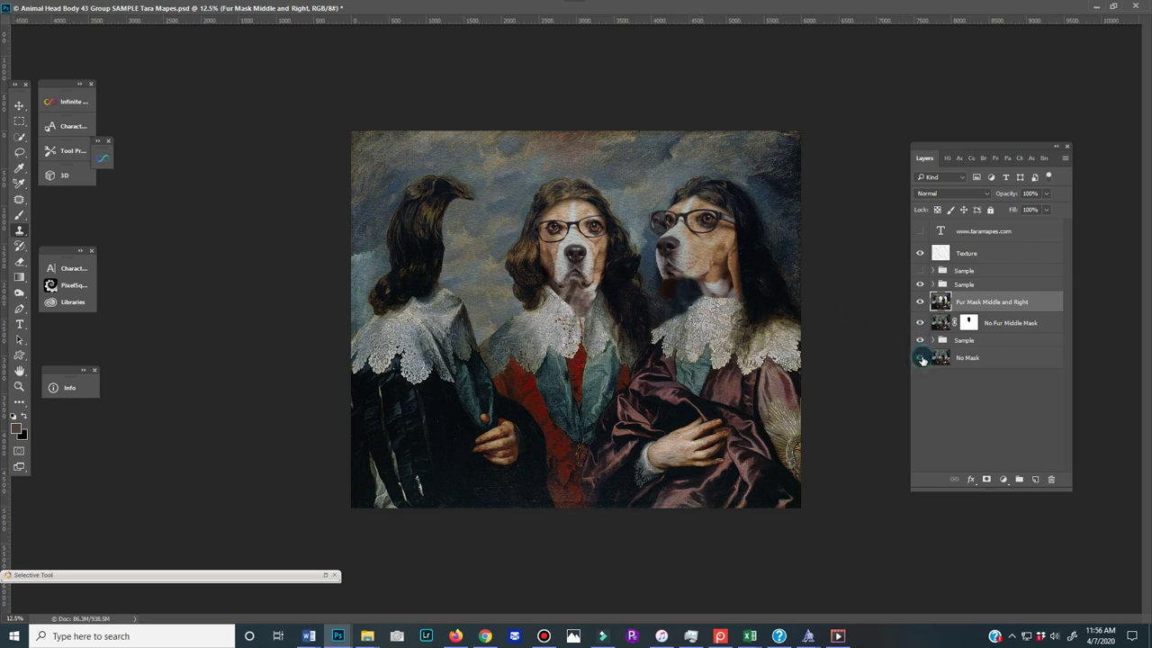
{"action": "left_click", "coordinate": [920, 357]}
{"action": "left_click", "coordinate": [920, 357]}
{"action": "left_click", "coordinate": [920, 357]}
{"action": "left_click", "coordinate": [920, 322]}
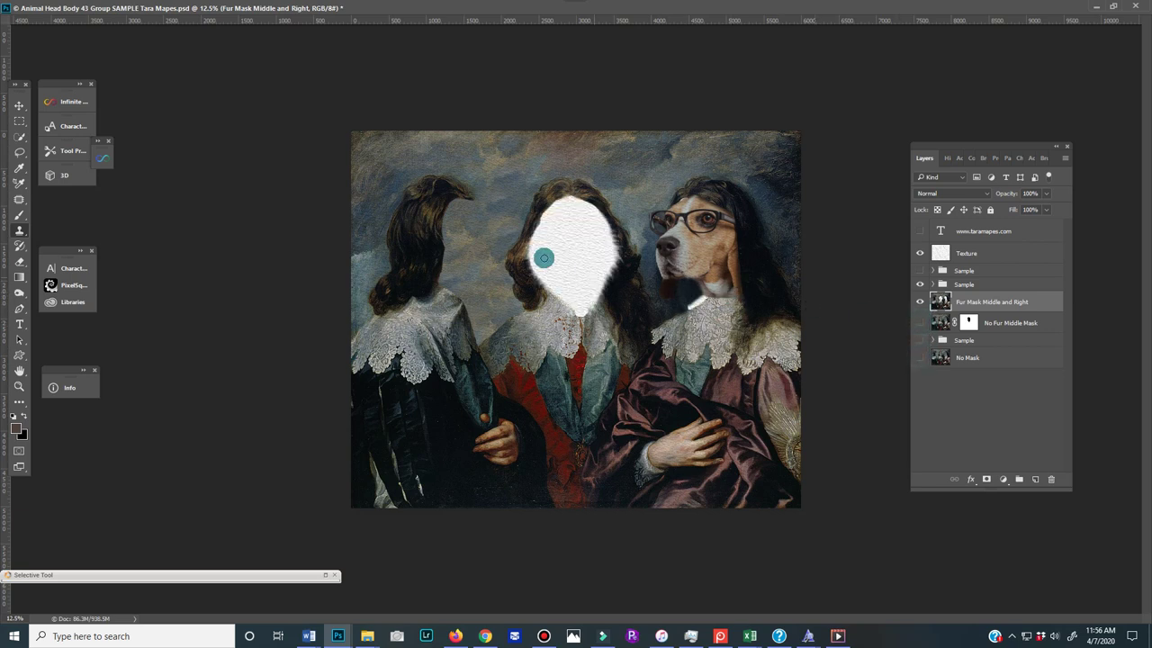
{"action": "left_click", "coordinate": [921, 341]}
{"action": "left_click", "coordinate": [922, 341]}
{"action": "left_click", "coordinate": [921, 341]}
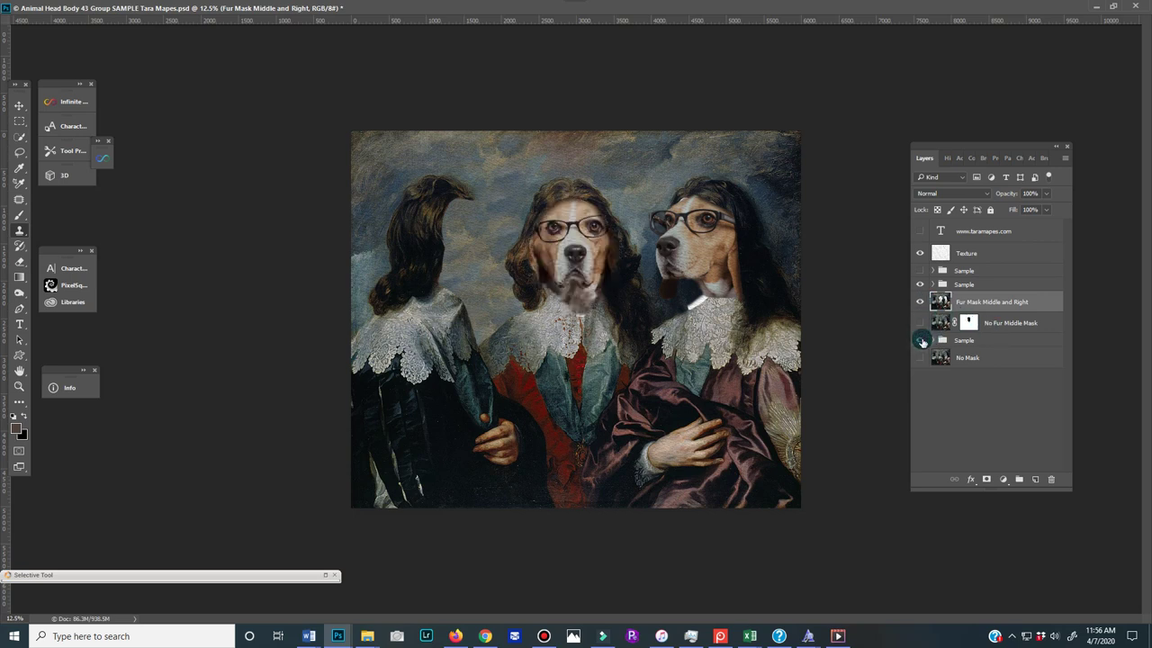
{"action": "left_click", "coordinate": [920, 323]}
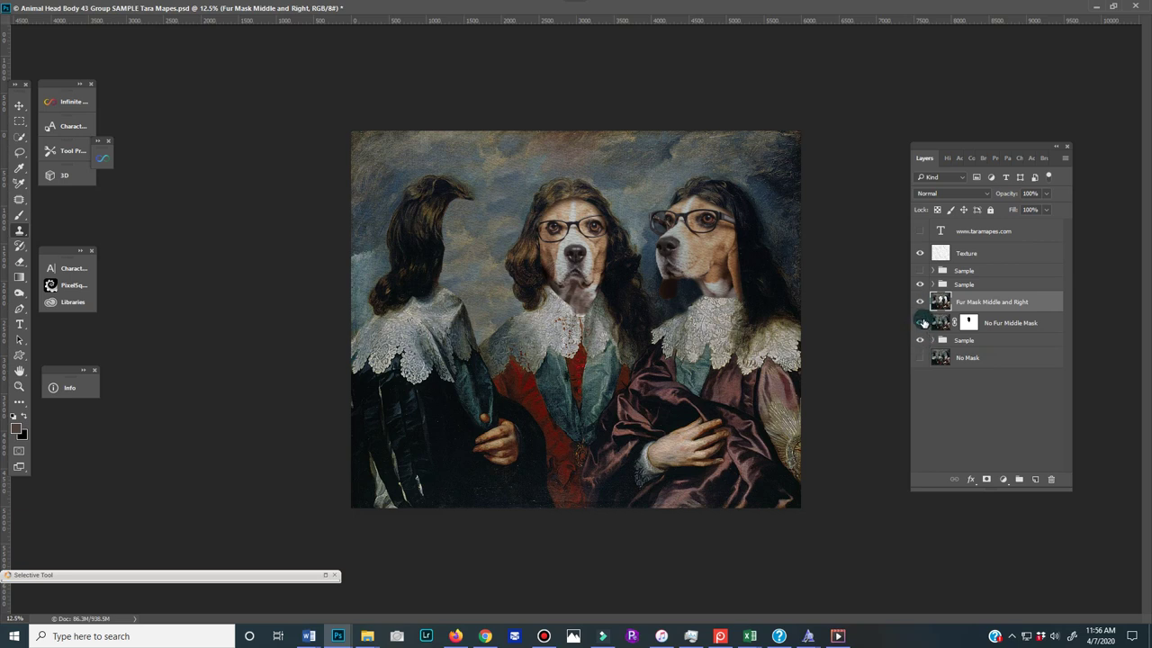
{"action": "left_click", "coordinate": [966, 323]}
{"action": "left_click", "coordinate": [980, 326]}
{"action": "left_click", "coordinate": [921, 284]}
- Toggle the right and middle beagle heads to compare, then bring in the left beagle head
{"action": "left_click", "coordinate": [920, 284]}
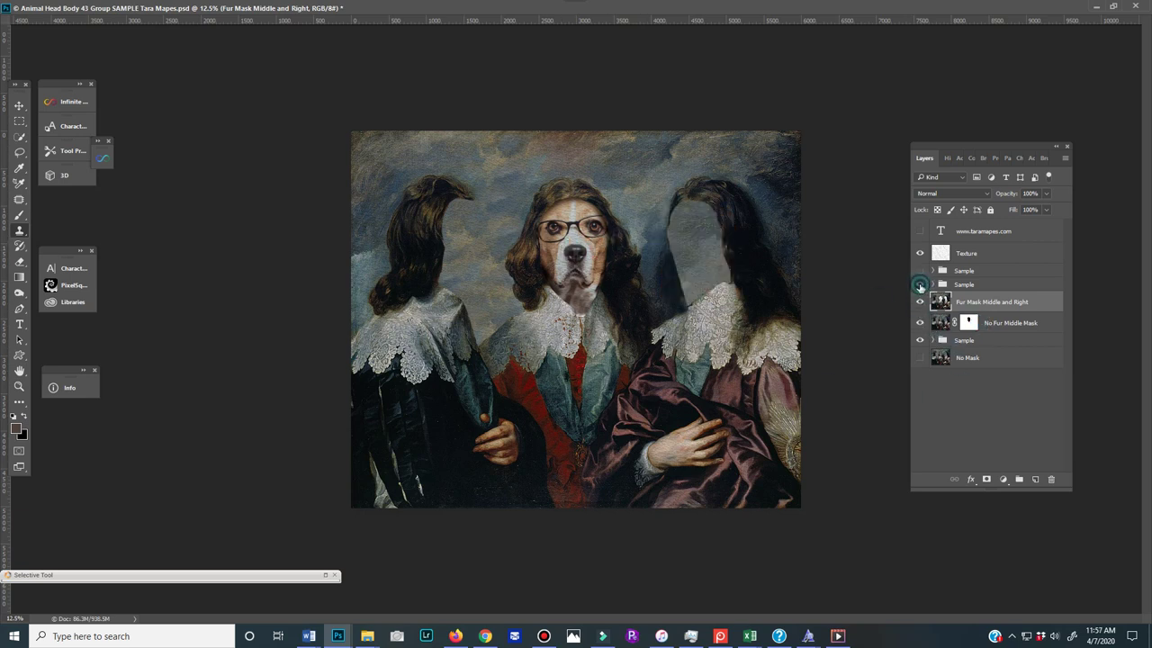
{"action": "left_click", "coordinate": [920, 285]}
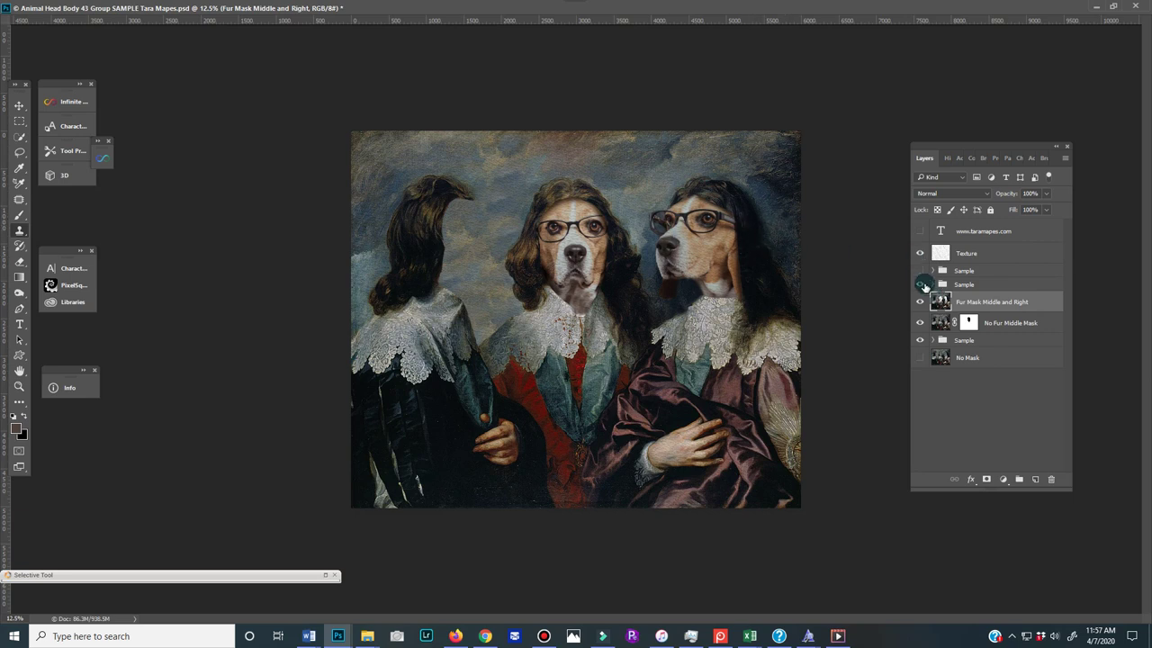
{"action": "left_click", "coordinate": [921, 285]}
{"action": "left_click", "coordinate": [920, 285]}
{"action": "left_click", "coordinate": [920, 340]}
{"action": "left_click", "coordinate": [920, 340]}
{"action": "left_click", "coordinate": [919, 271]}
{"action": "left_click", "coordinate": [919, 271]}
{"action": "left_click", "coordinate": [919, 271]}
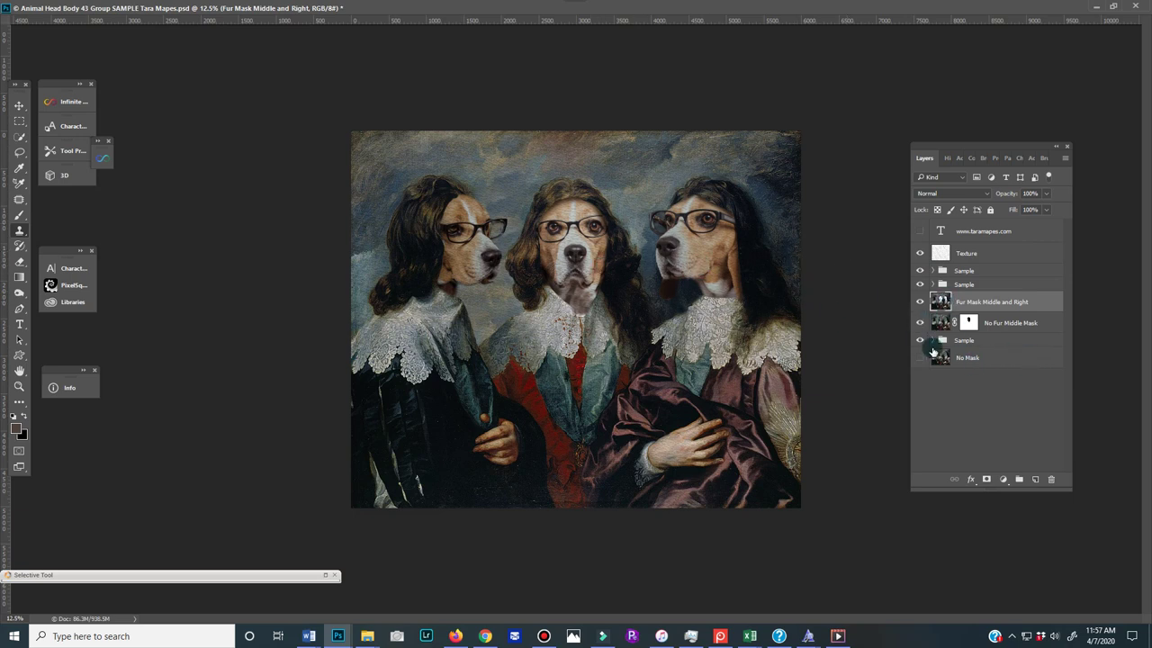
- Turn off the No Mask layer so only the three masked beagle heads remain
{"action": "left_click", "coordinate": [919, 358]}
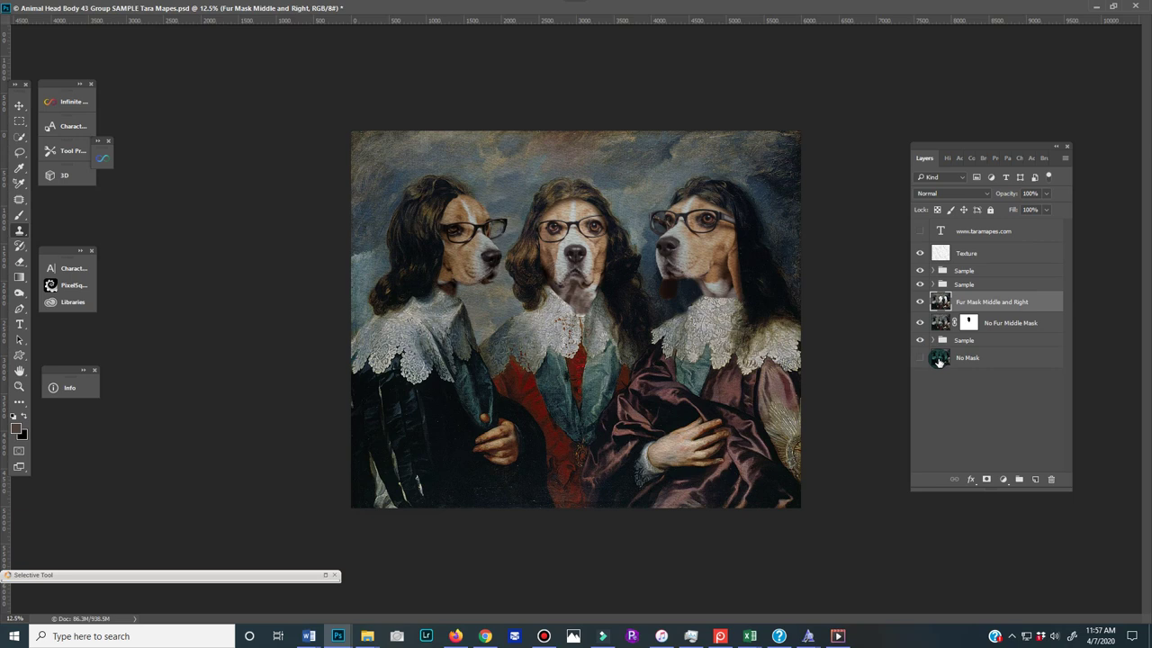